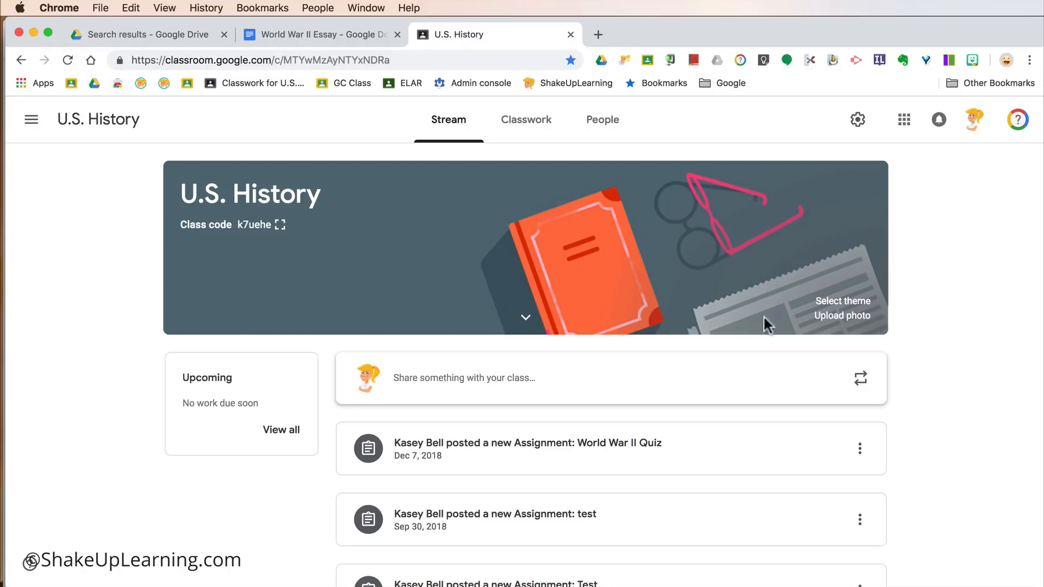
Browse the theme gallery's English & History, Math & Science, Arts, Sports and Other categories without choosing one
left_click(842, 301)
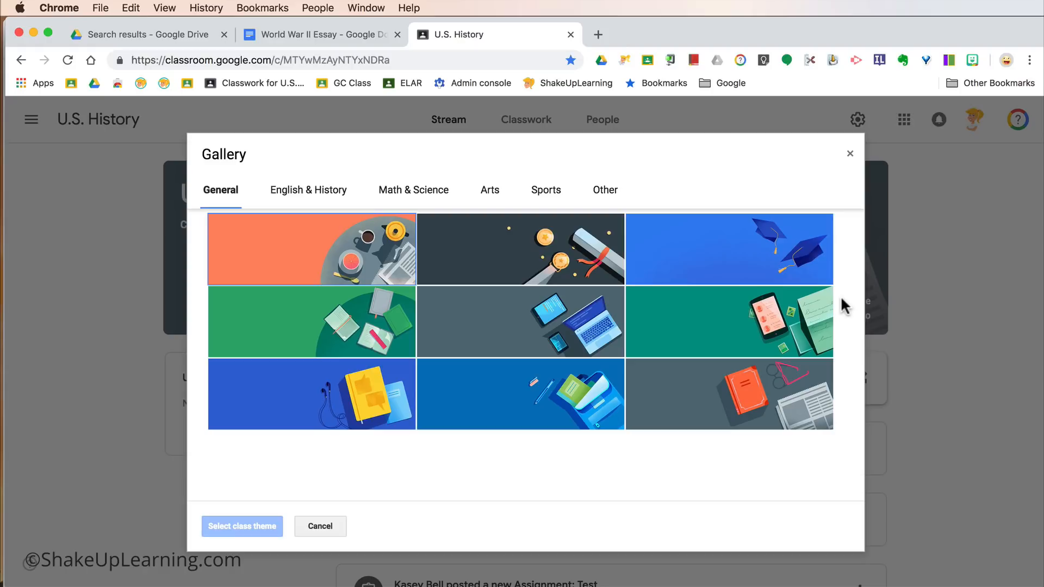
left_click(314, 189)
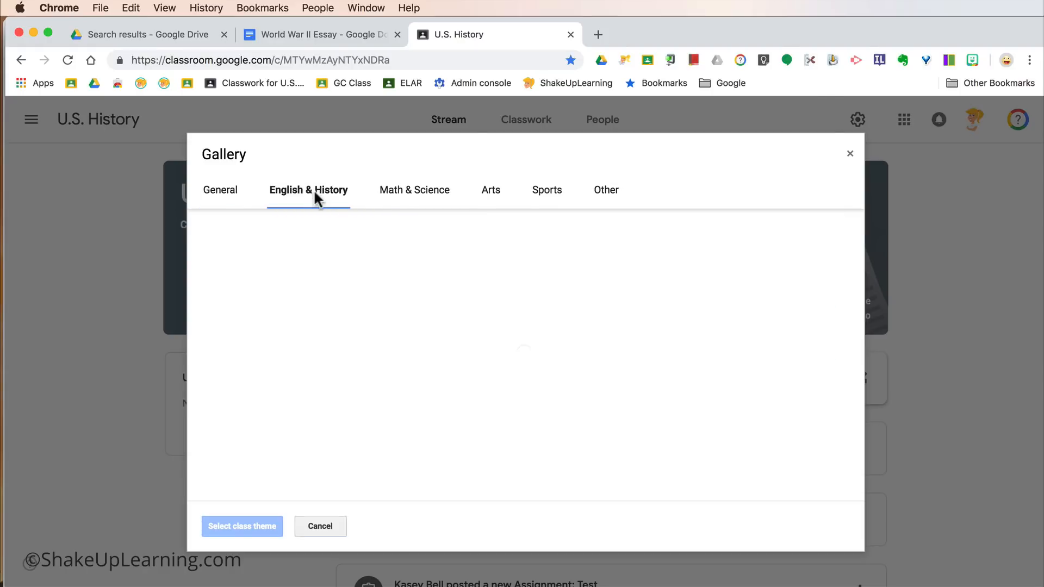
left_click(416, 194)
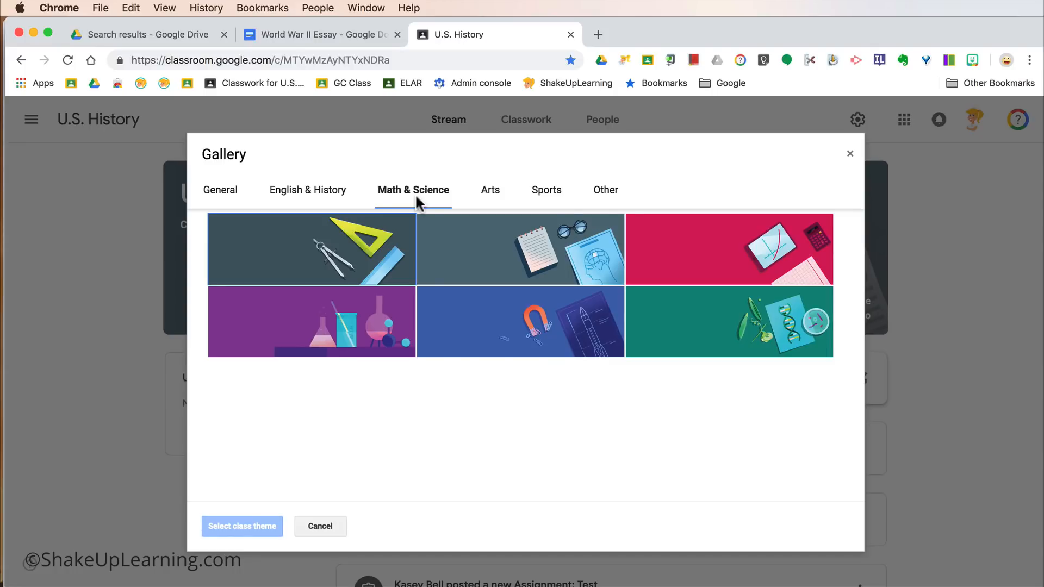
left_click(490, 193)
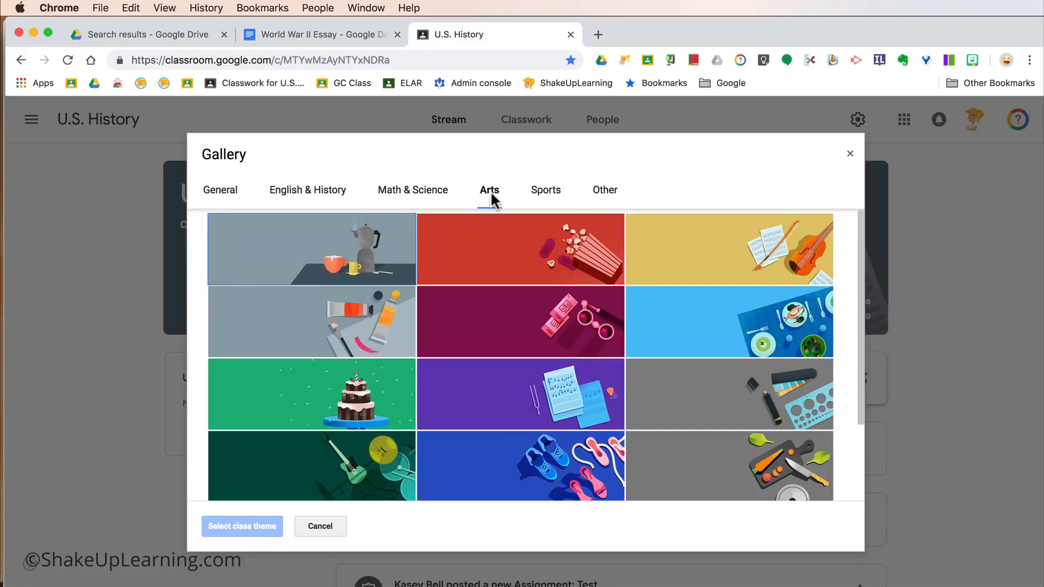
left_click(552, 193)
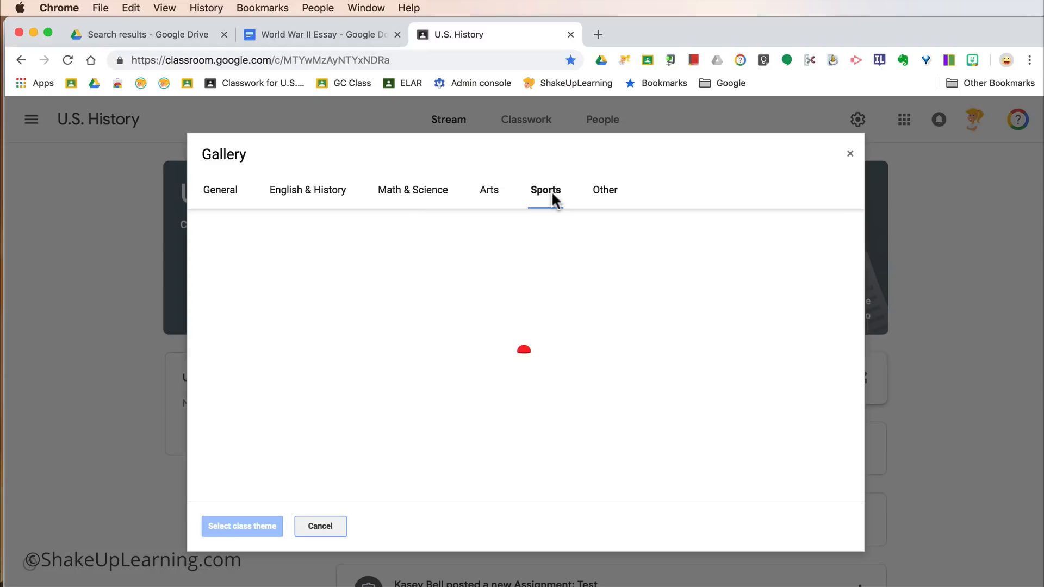
left_click(610, 195)
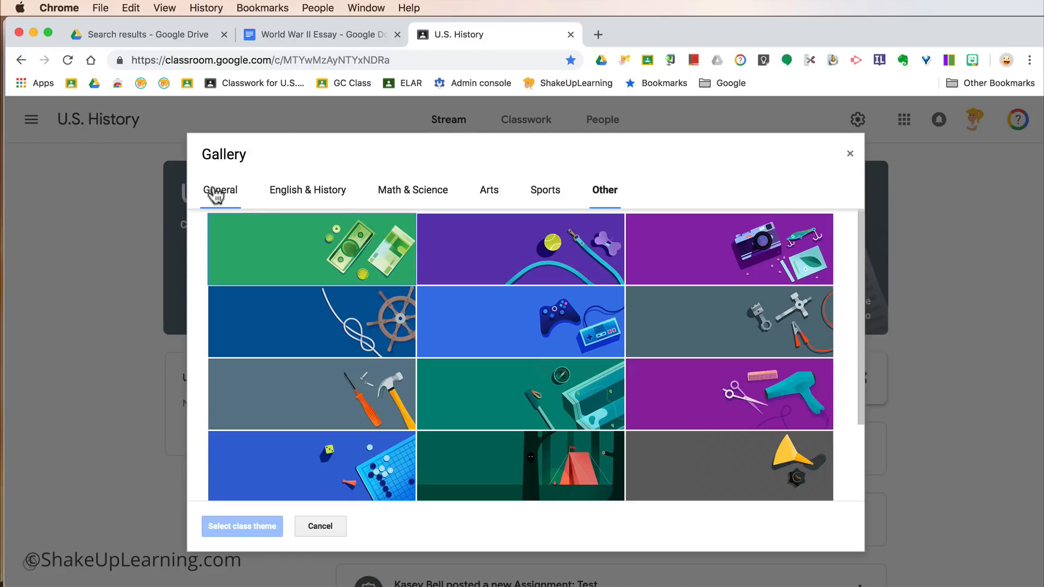
left_click(849, 154)
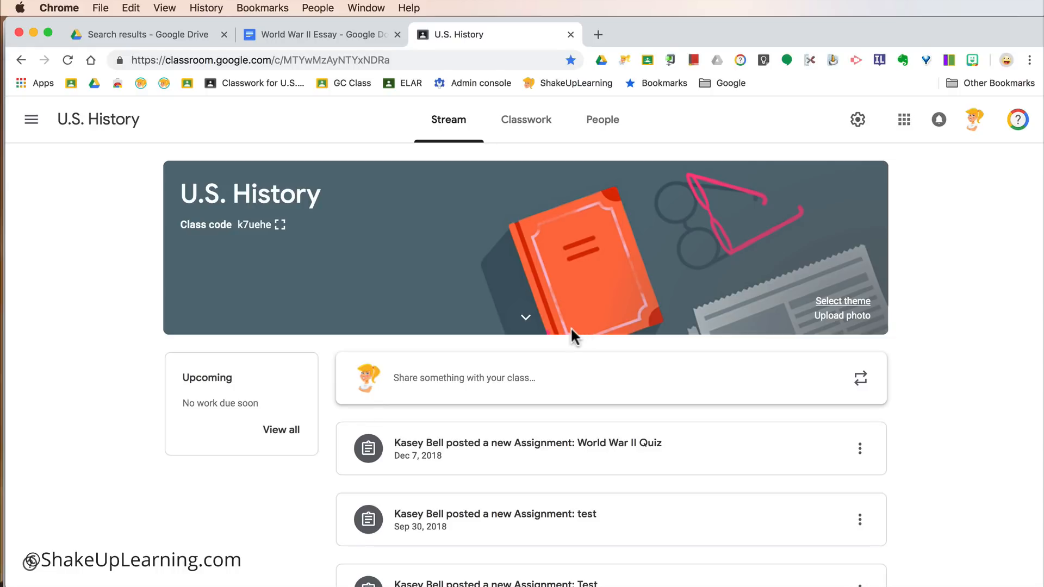
Expand the class info dropdown to show subject and room details, then peek at the World War II Quiz post options
left_click(526, 318)
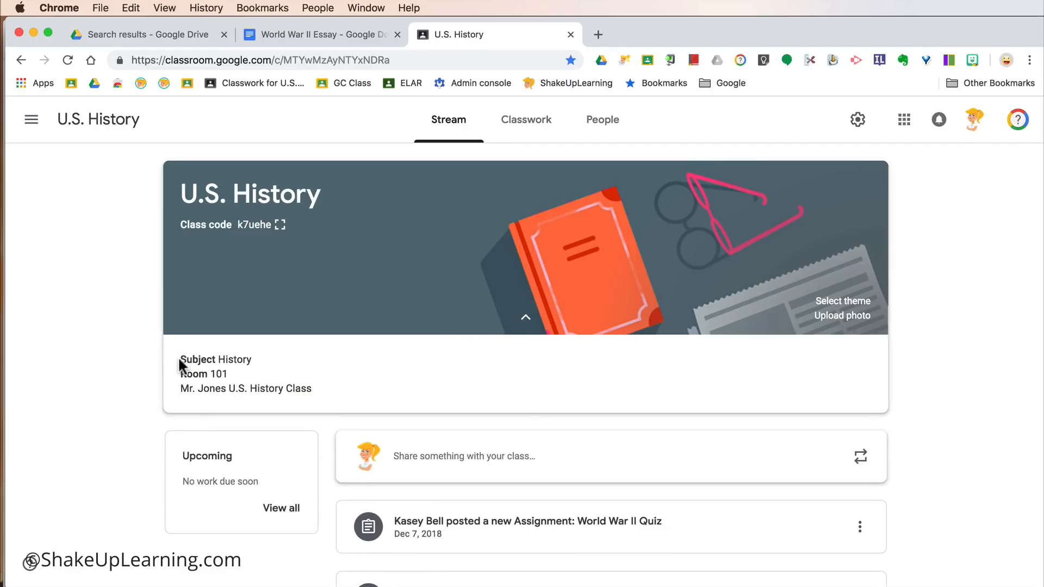
left_click_drag(178, 359, 327, 390)
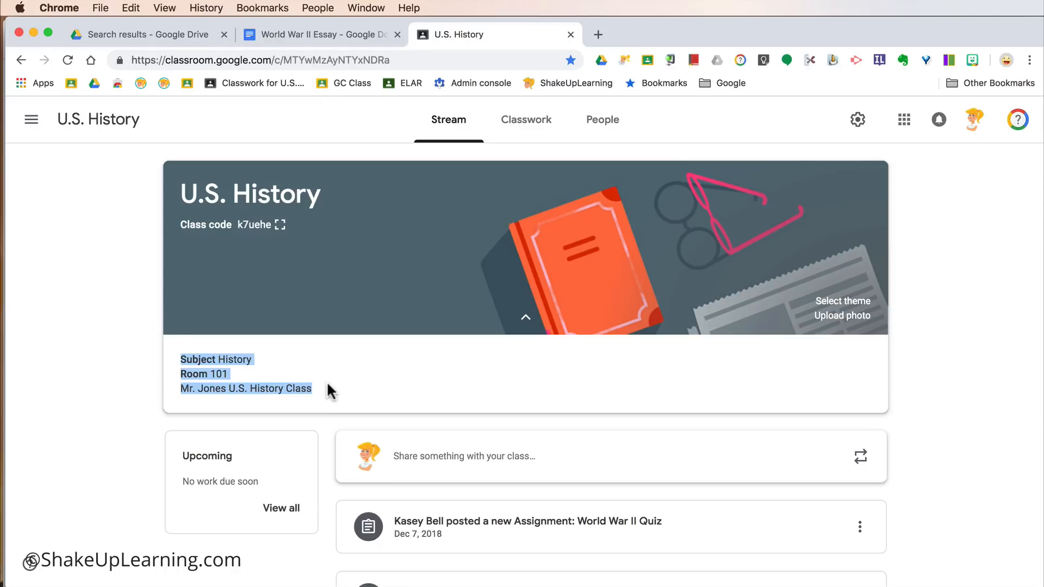
left_click(526, 318)
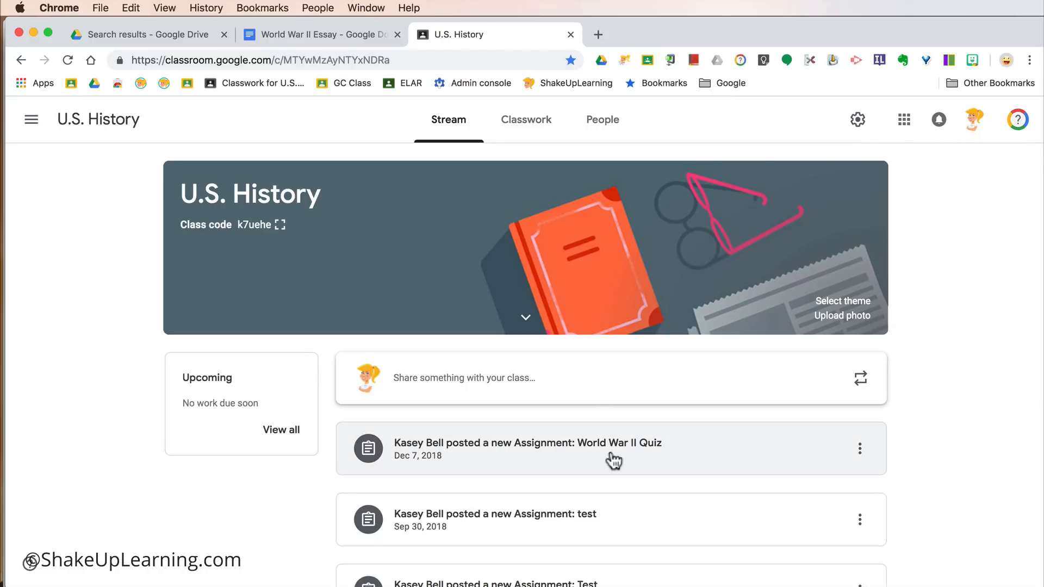
scroll(614, 460, "down", 3)
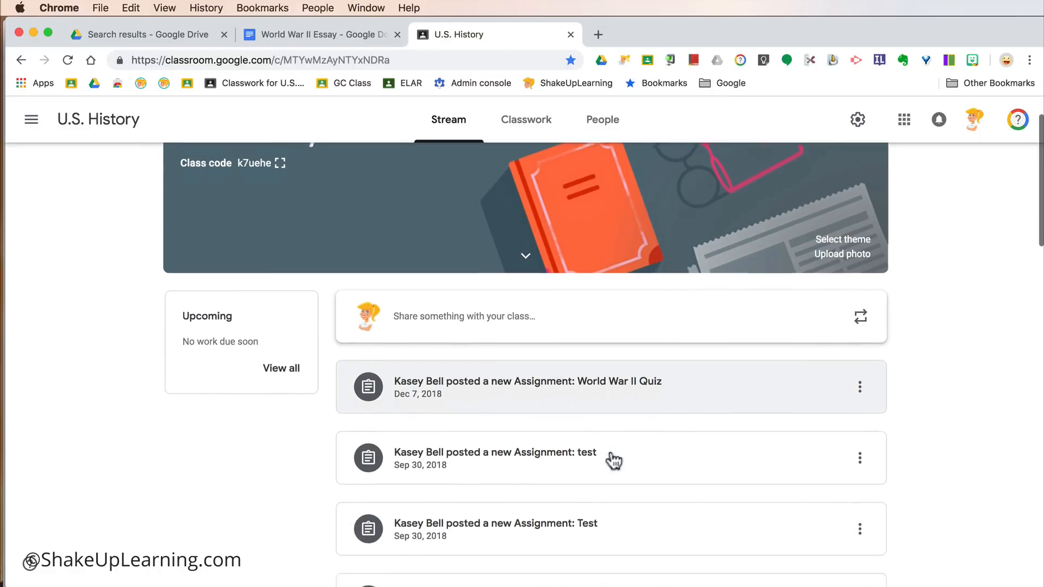
scroll(614, 461, "down", 2)
scroll(613, 459, "up", 1)
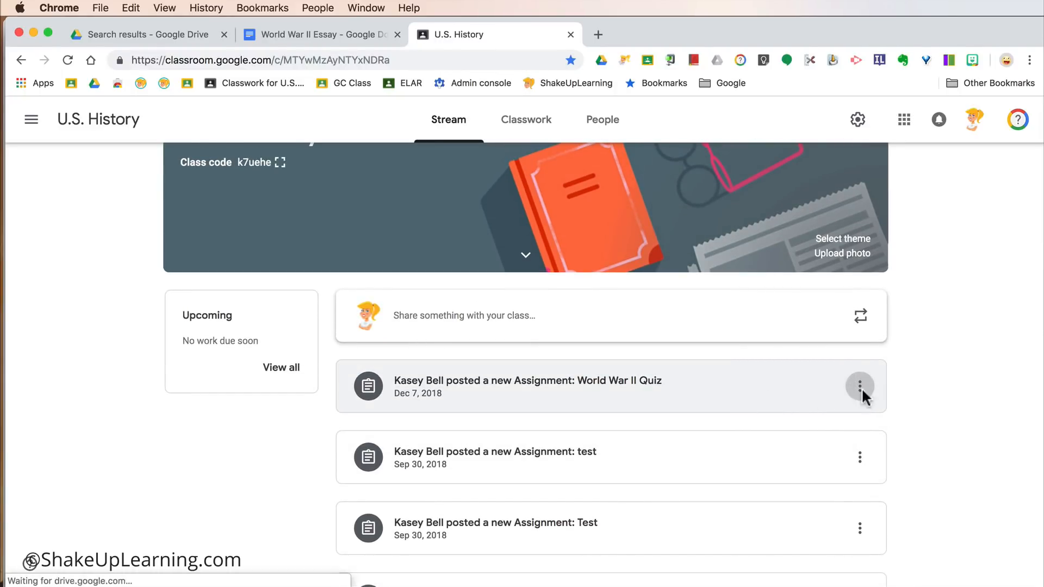
left_click(860, 387)
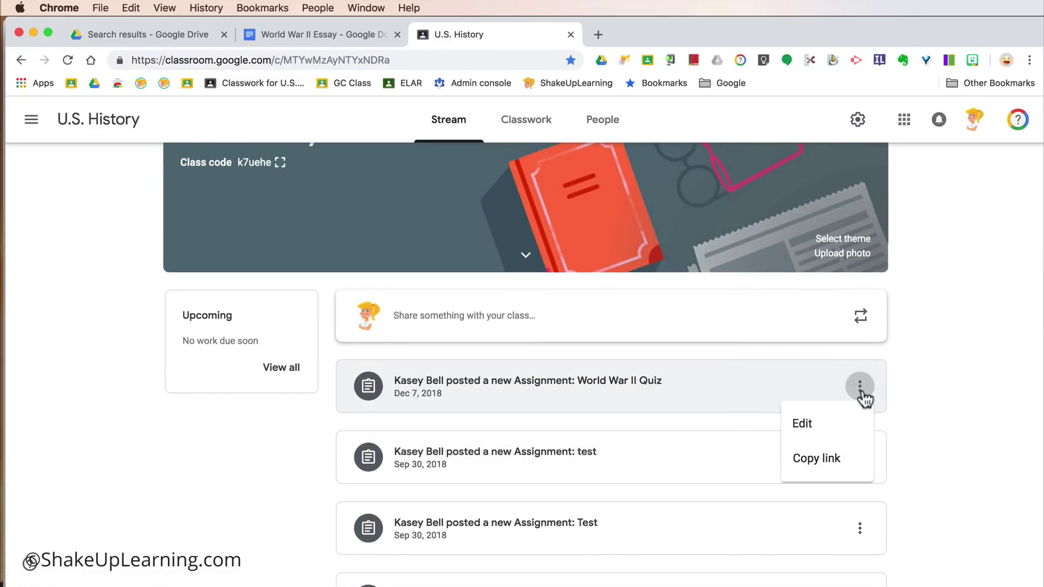
left_click(956, 370)
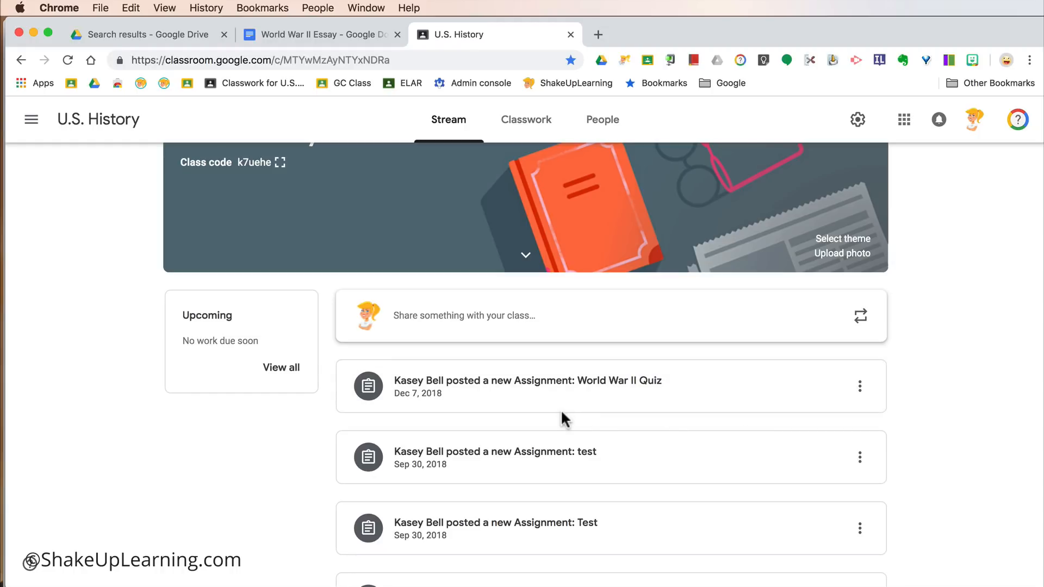
scroll(560, 409, "up", 3)
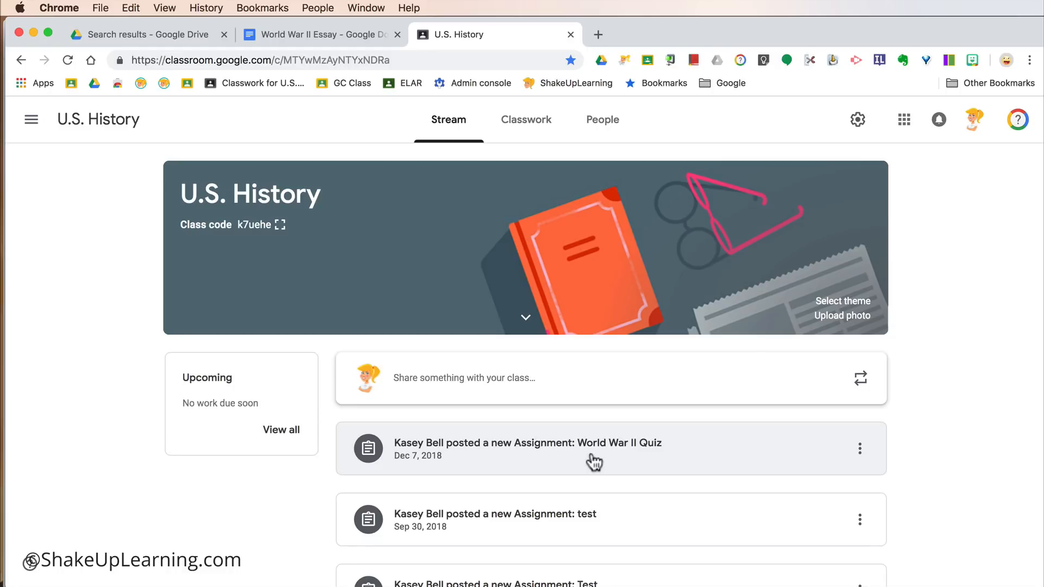
Go to the U.S. History Classwork listing and review the Create menu's classwork types
left_click(526, 120)
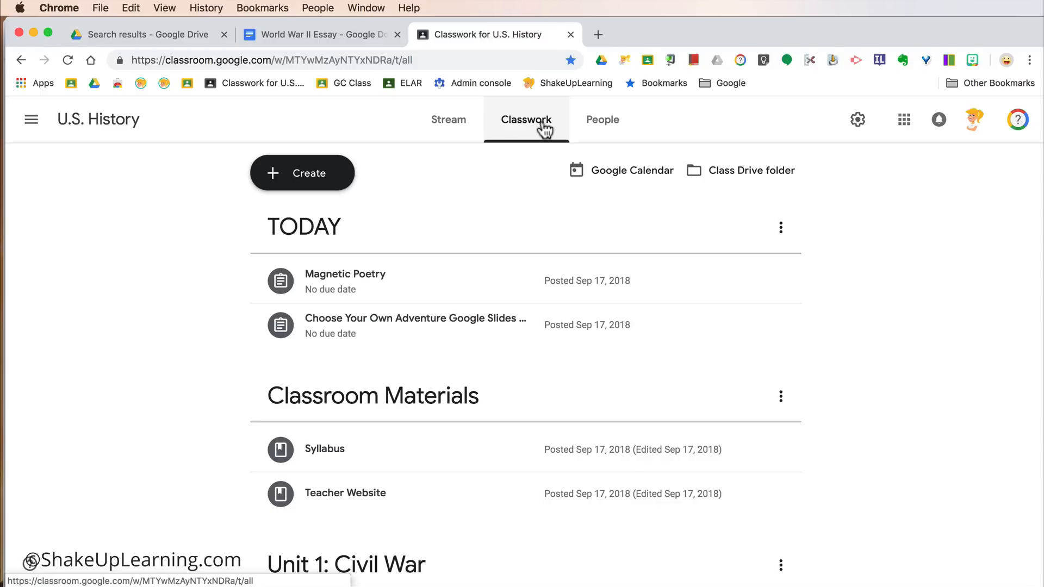
left_click(322, 186)
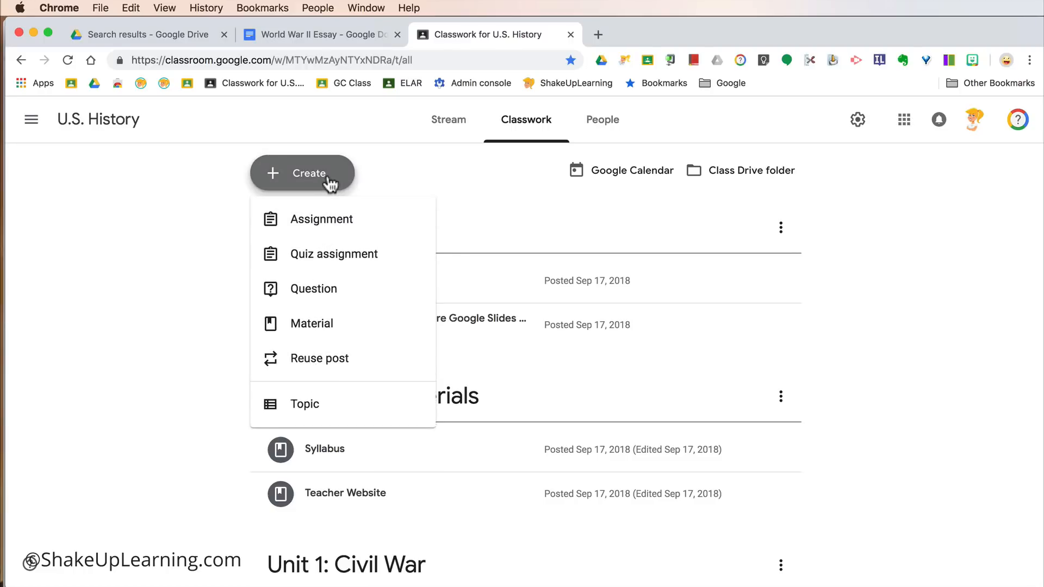
left_click(310, 173)
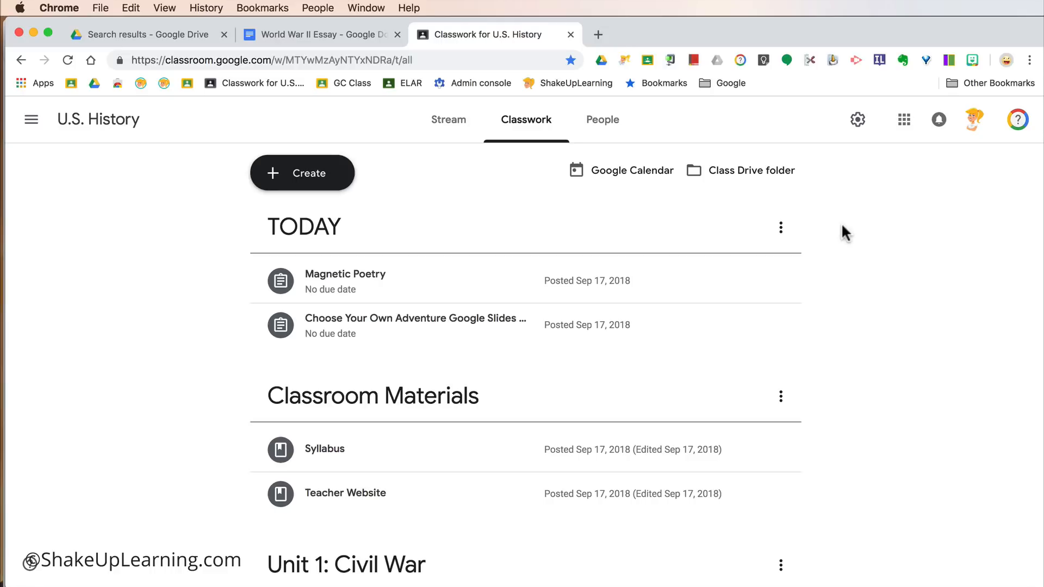
Drag Magnetic Poetry below Choose Your Own Adventure in TODAY, leaving the TODAY topic header in place
left_click(781, 227)
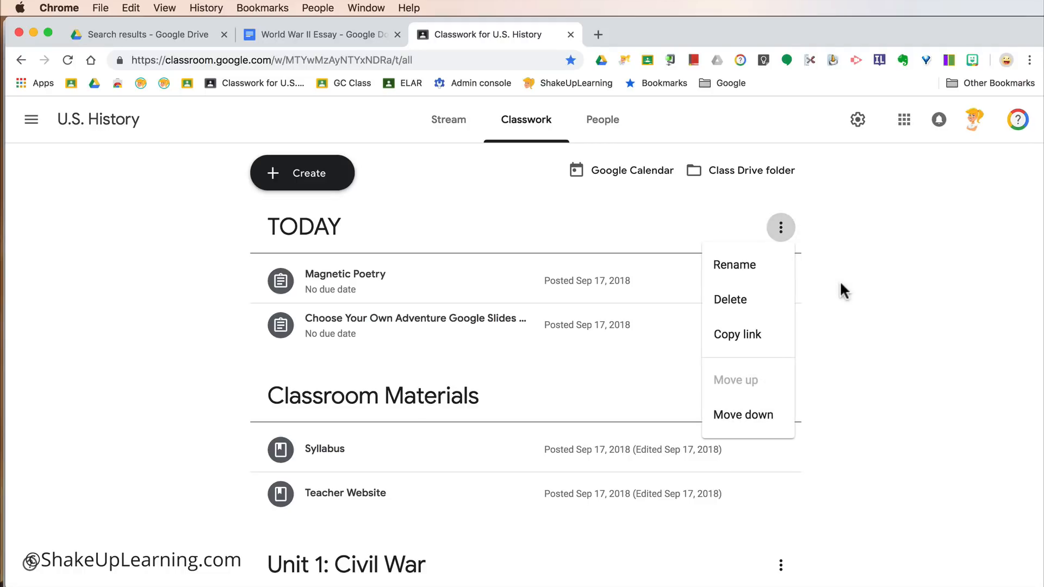
left_click(844, 291)
scroll(844, 292, "down", 5)
scroll(844, 291, "down", 5)
scroll(845, 290, "down", 5)
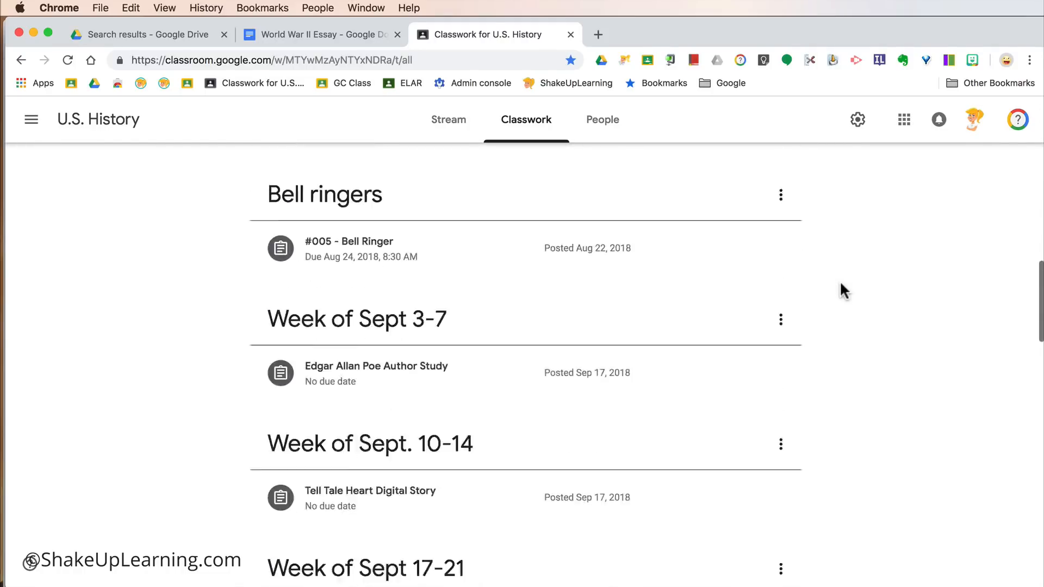
scroll(844, 291, "down", 4)
scroll(844, 291, "up", 5)
scroll(845, 291, "up", 5)
scroll(844, 291, "up", 5)
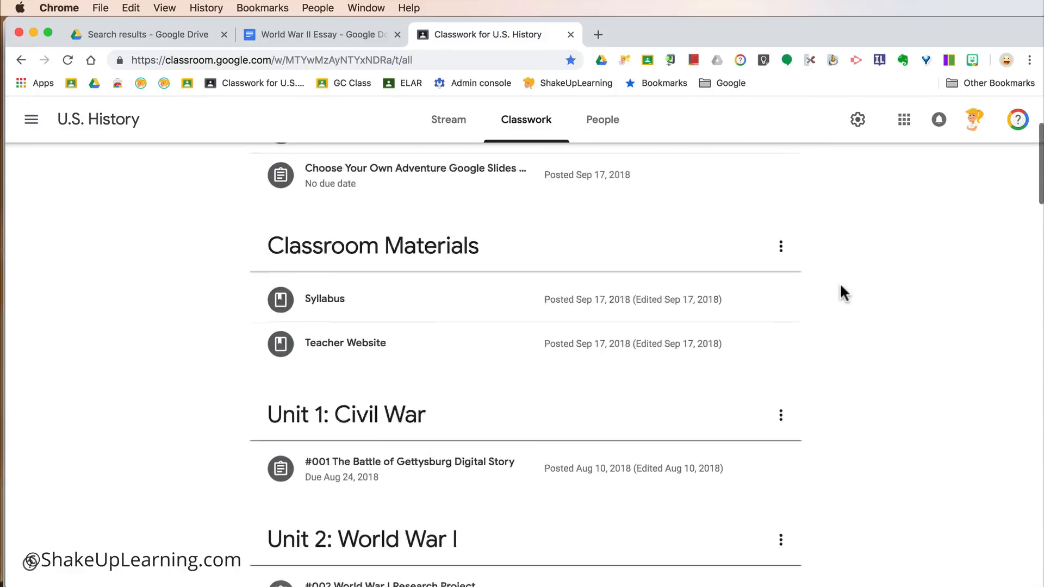
scroll(844, 292, "up", 4)
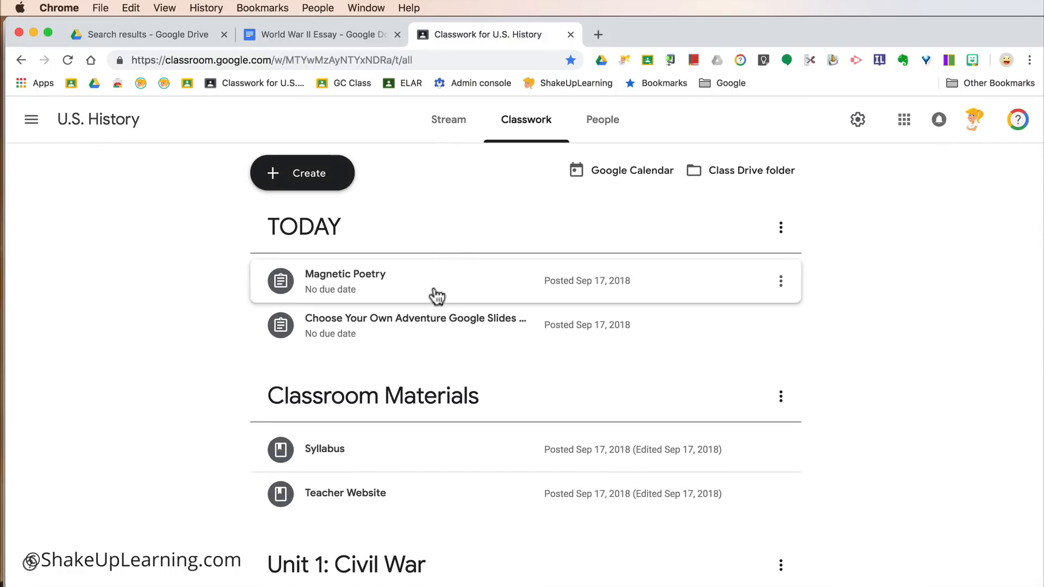
left_click_drag(454, 295, 453, 320)
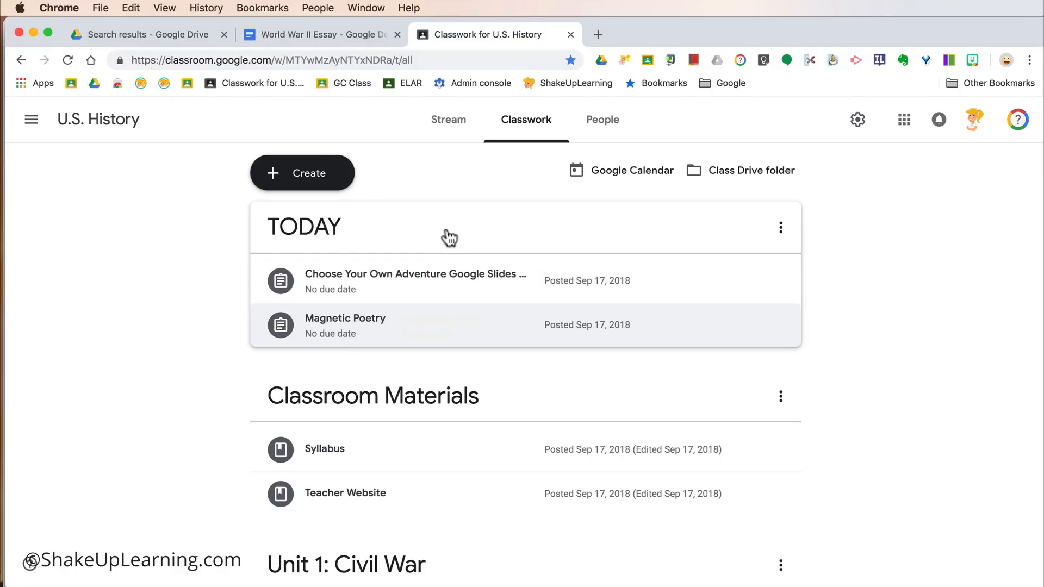
mouse_move(449, 238)
left_mouse_down()
mouse_move(496, 251)
mouse_move(514, 413)
mouse_move(545, 272)
left_mouse_up()
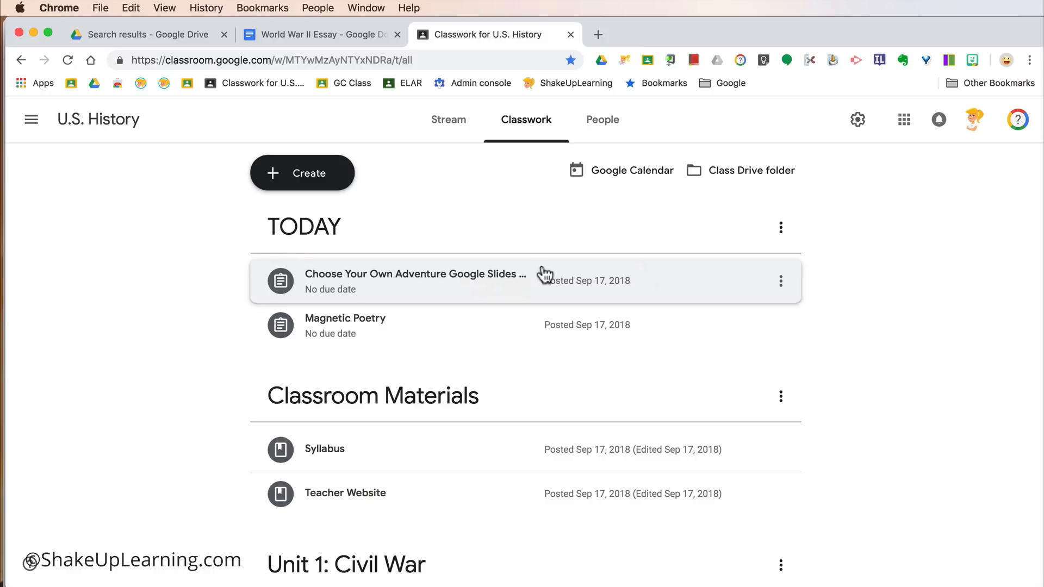
Switch to the U.S. History People page listing teachers and the two students
left_click(608, 122)
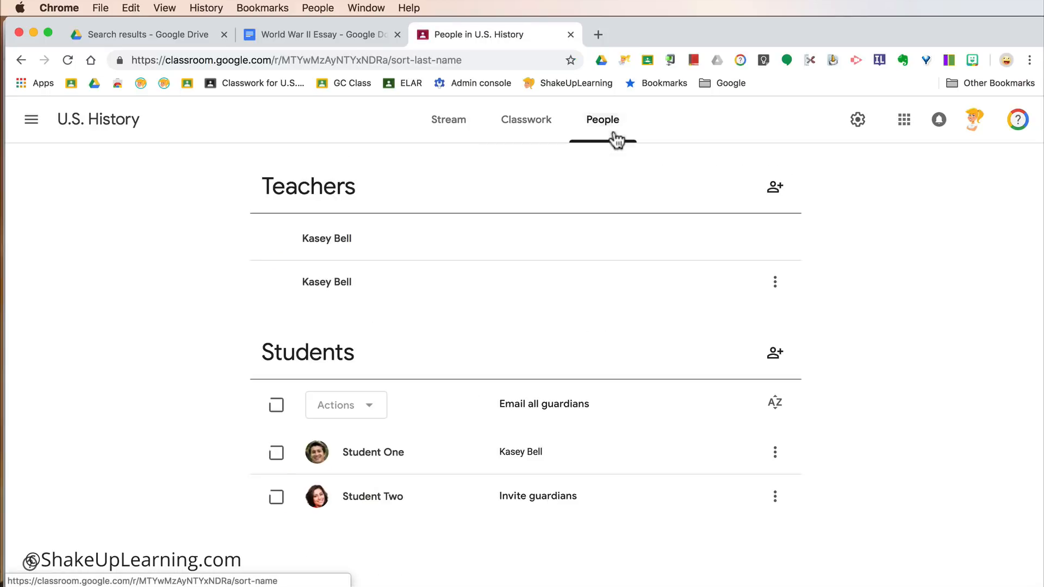